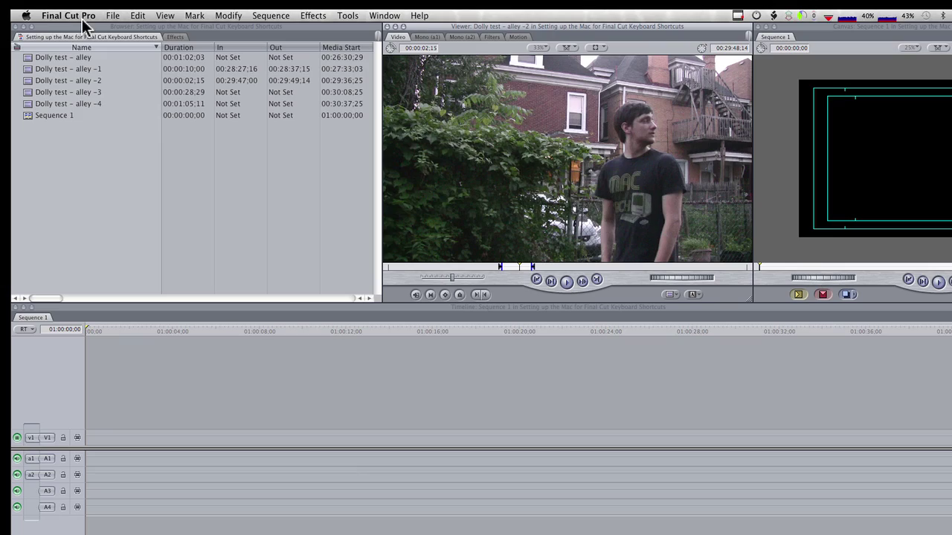
# Launch System Preferences from the Apple menu over Final Cut Pro
pyautogui.click(25, 16)
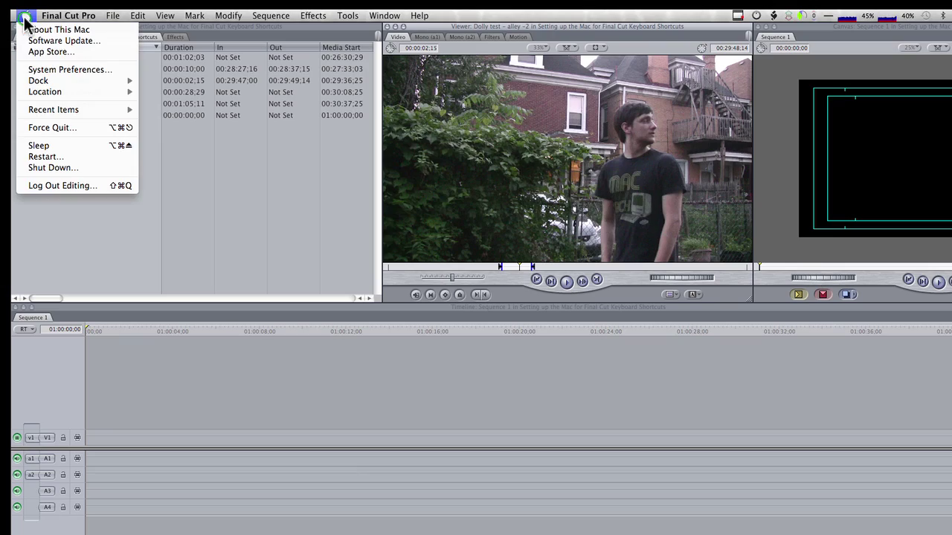
pyautogui.click(41, 69)
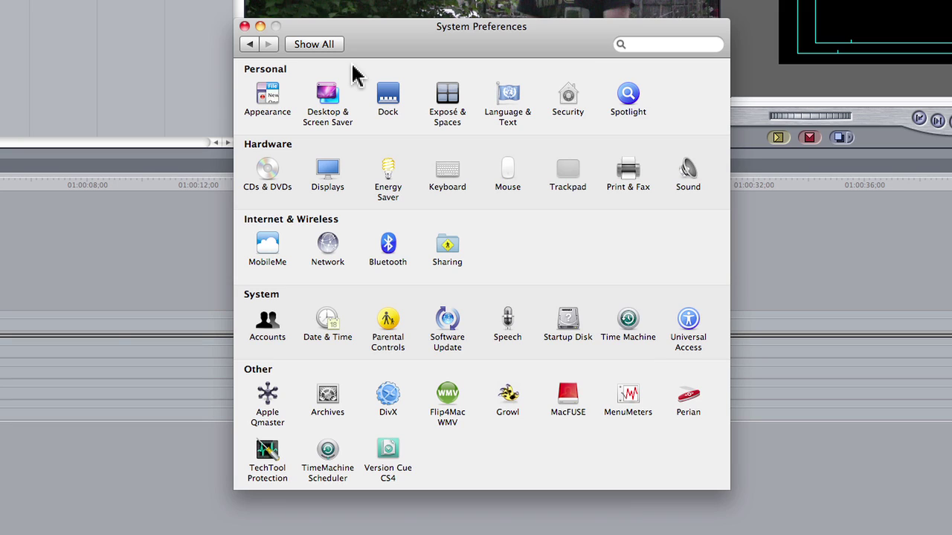
# In Exposé & Spaces, clear the All windows (F9), Application windows (F10) and Show Desktop (F11) shortcuts
pyautogui.click(452, 92)
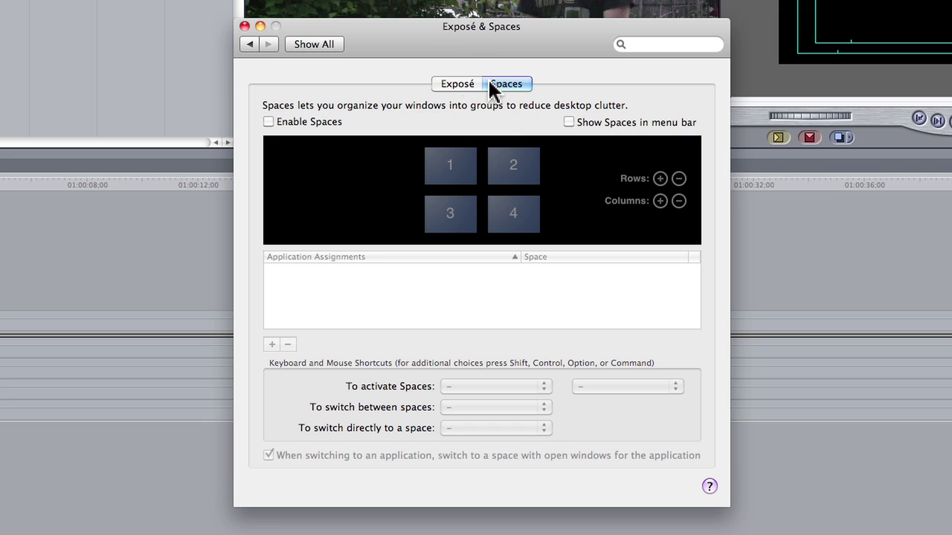
pyautogui.click(460, 87)
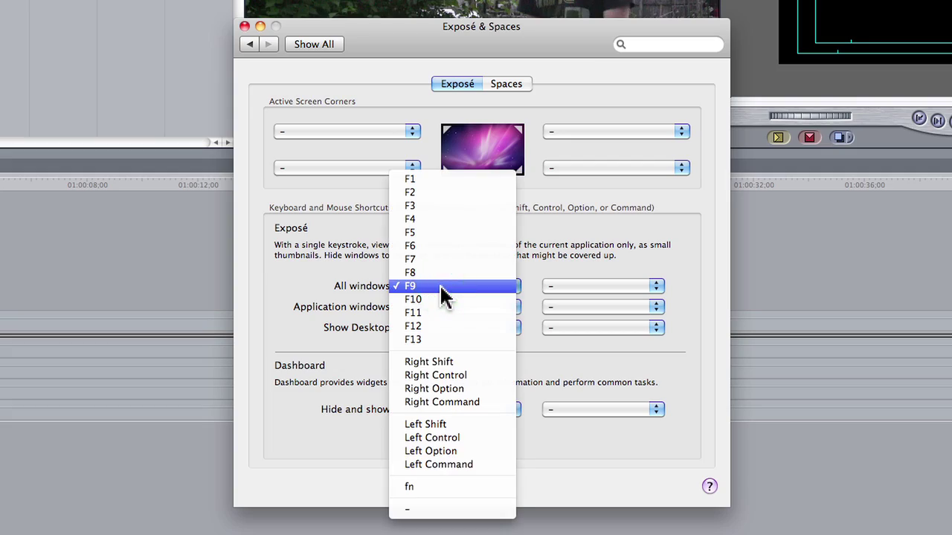
pyautogui.click(438, 512)
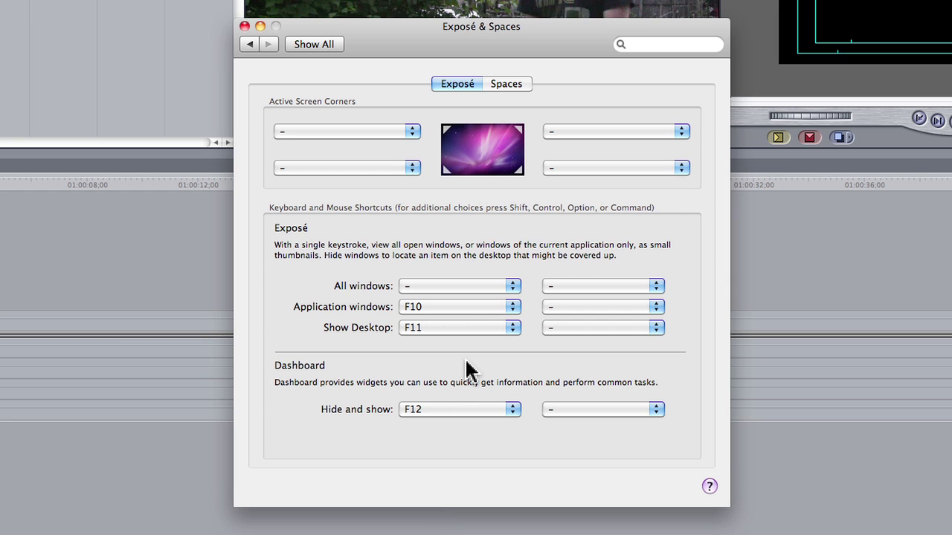
pyautogui.click(442, 307)
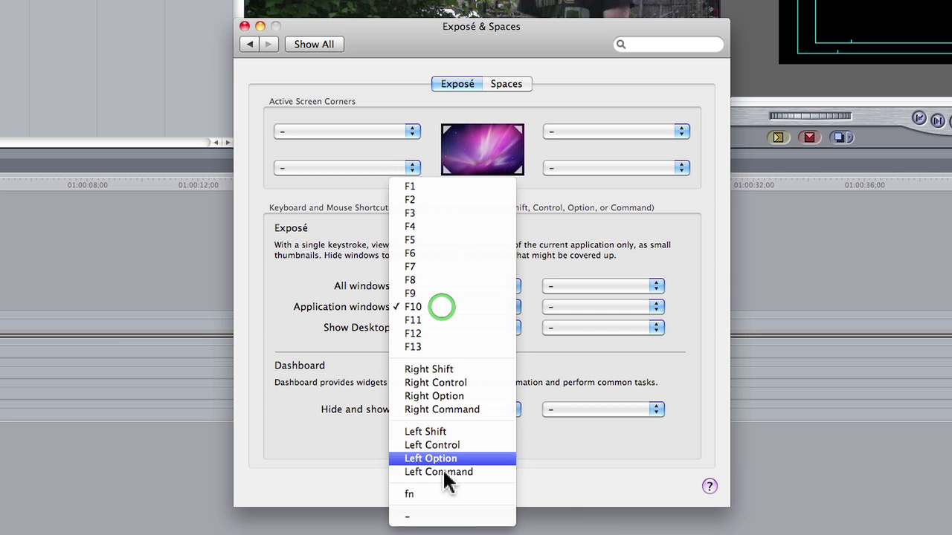
pyautogui.click(444, 518)
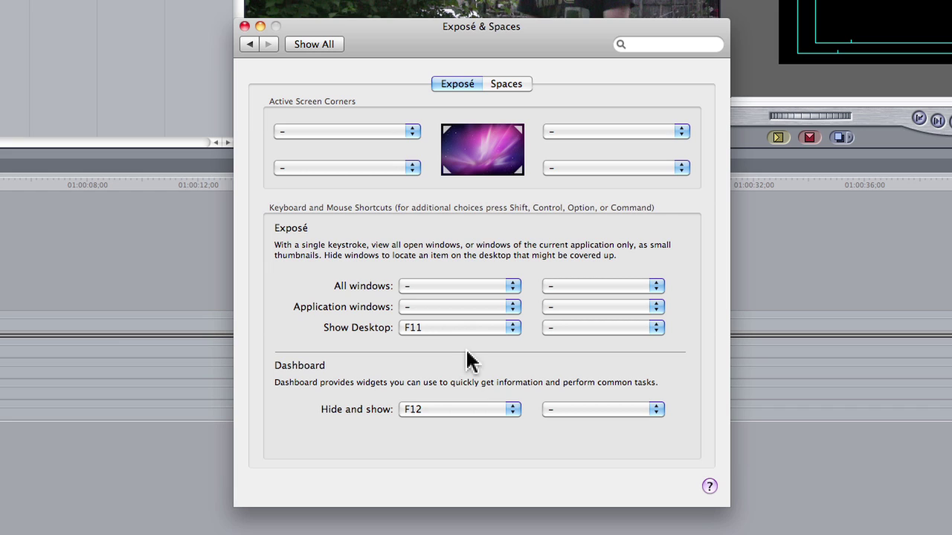
pyautogui.click(444, 328)
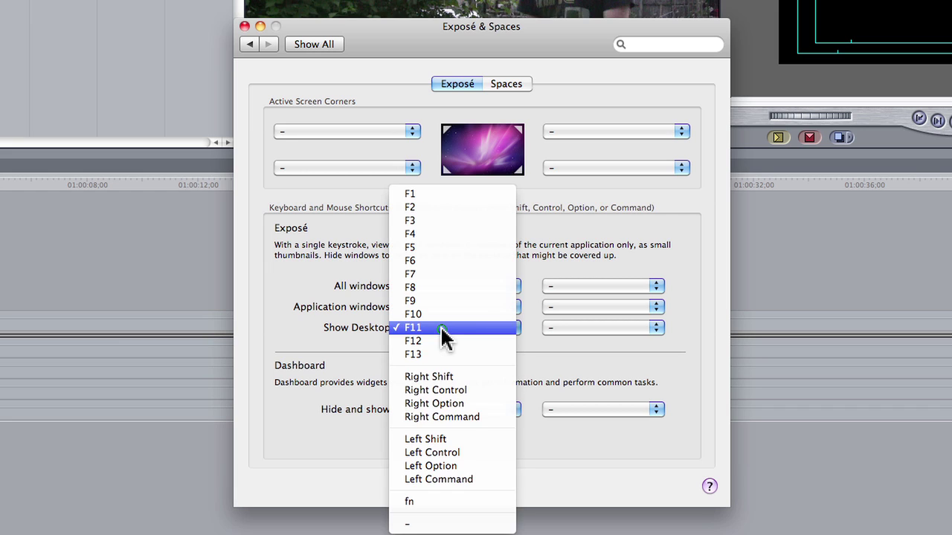
pyautogui.click(446, 524)
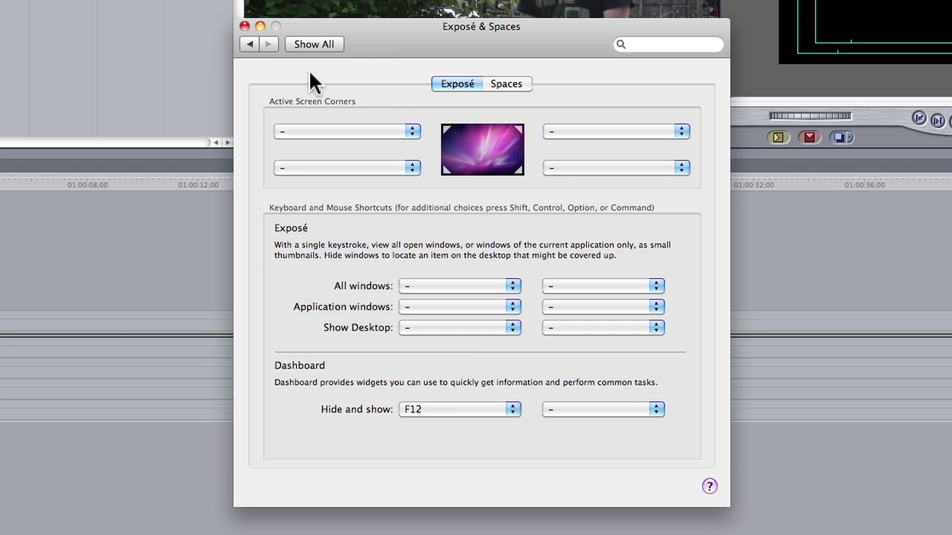
# Return to the preferences overview and open the Keyboard pane
pyautogui.click(324, 46)
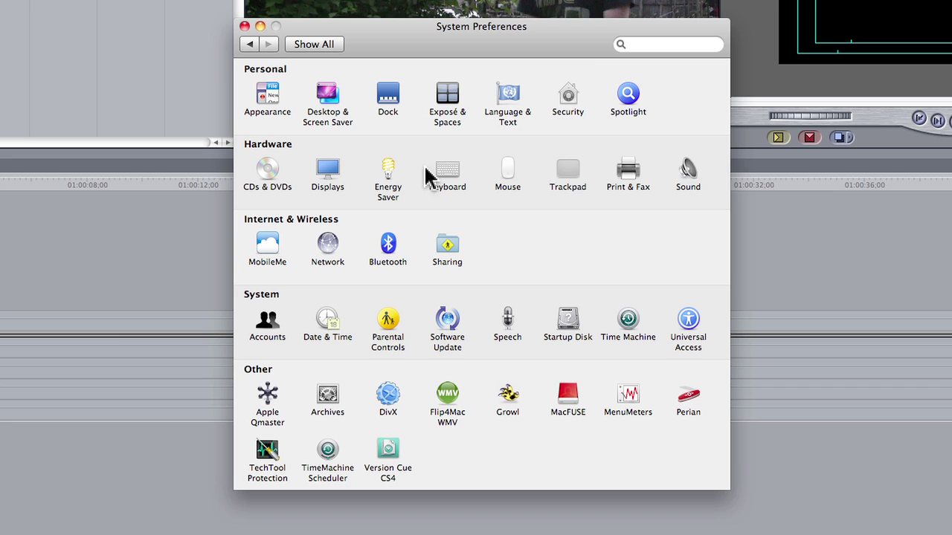
pyautogui.click(449, 176)
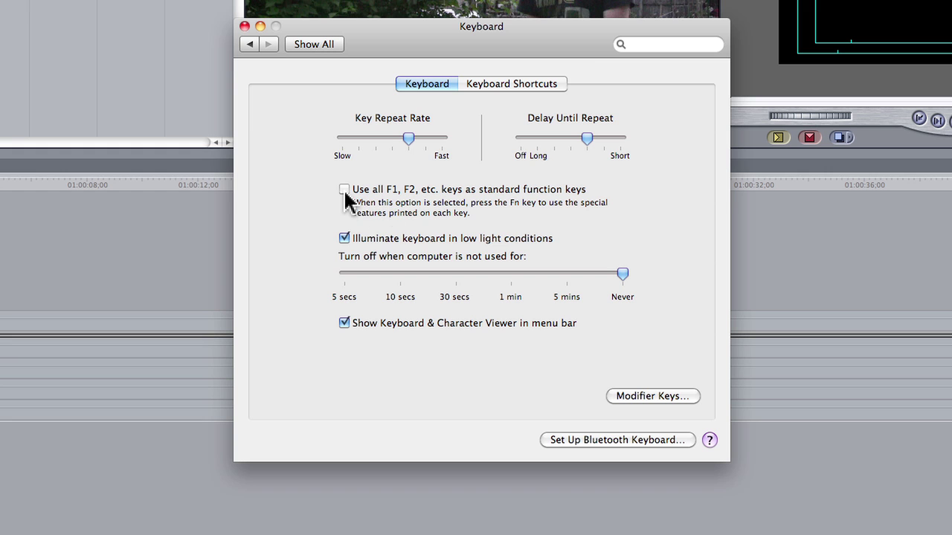
# Enable using F1, F2, etc. as standard function keys, then close System Preferences
pyautogui.click(345, 189)
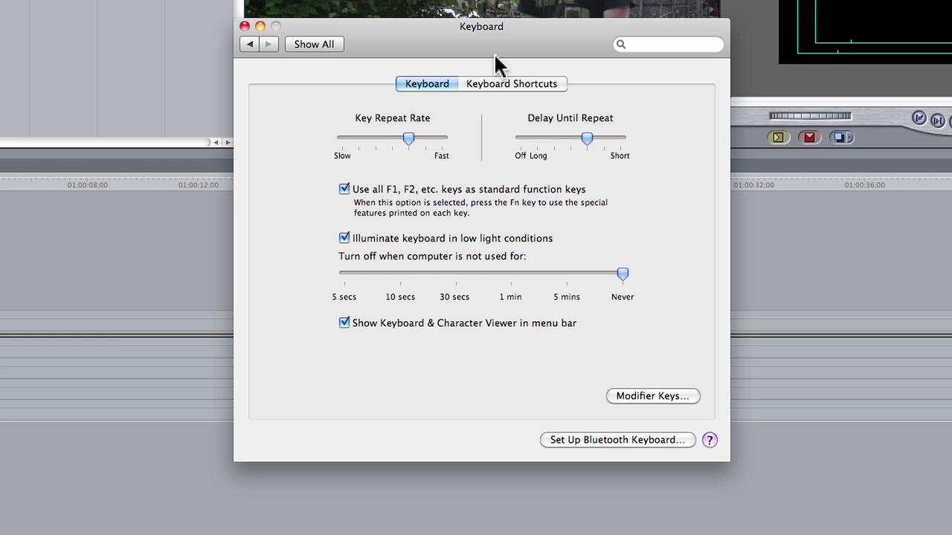
pyautogui.click(245, 26)
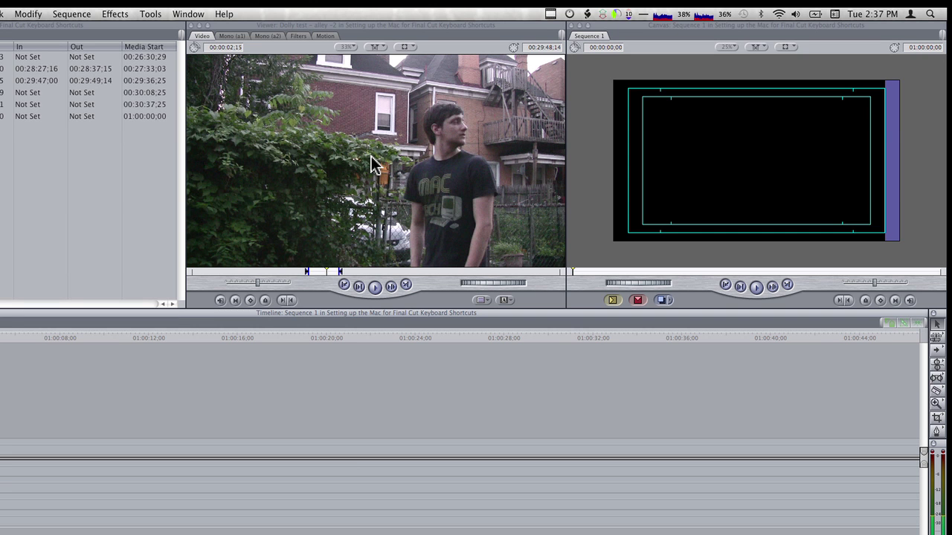
# Insert-edit Dolly test – alley -2, then Dolly test – alley -1, into Sequence 1
pyautogui.moveTo(374, 165); pyautogui.dragTo(335, 177)
pyautogui.click(351, 164)
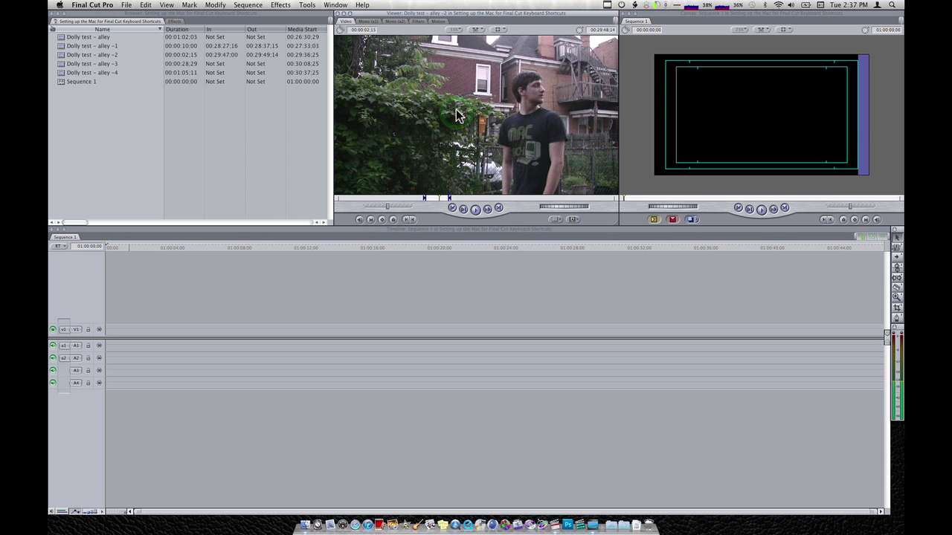
pyautogui.press('F9')
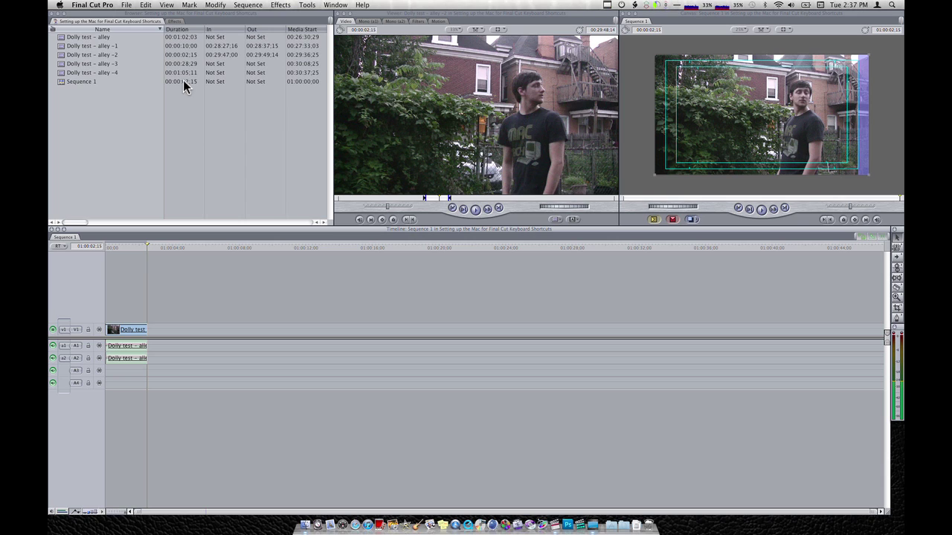
pyautogui.doubleClick(60, 46)
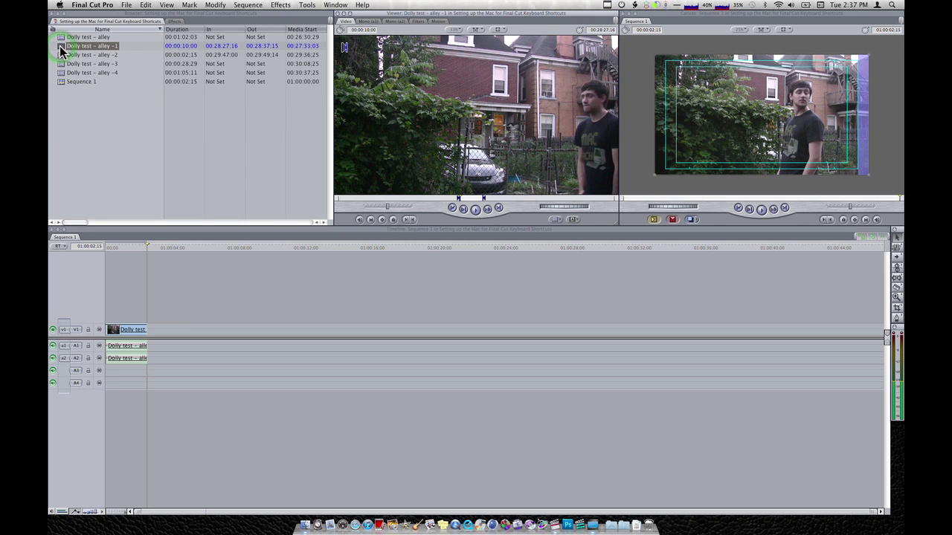
pyautogui.press('F10')
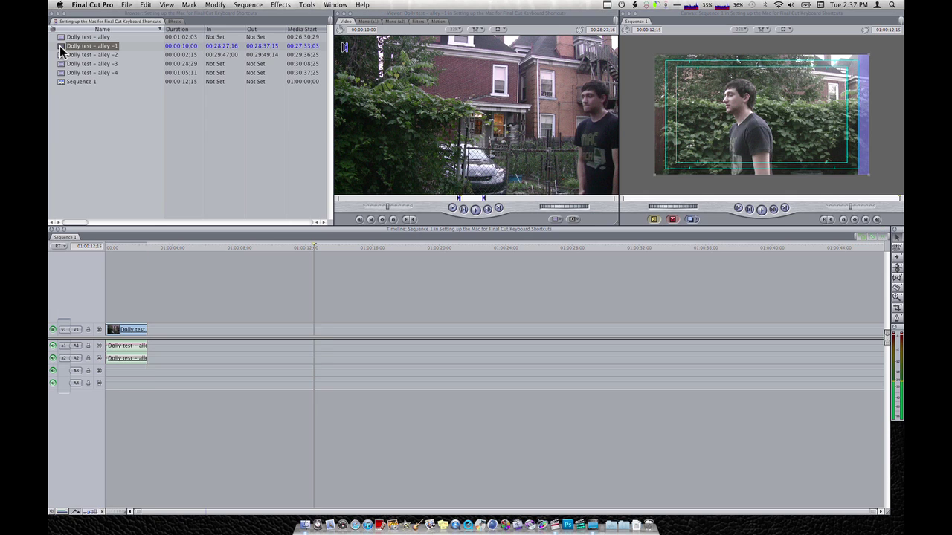